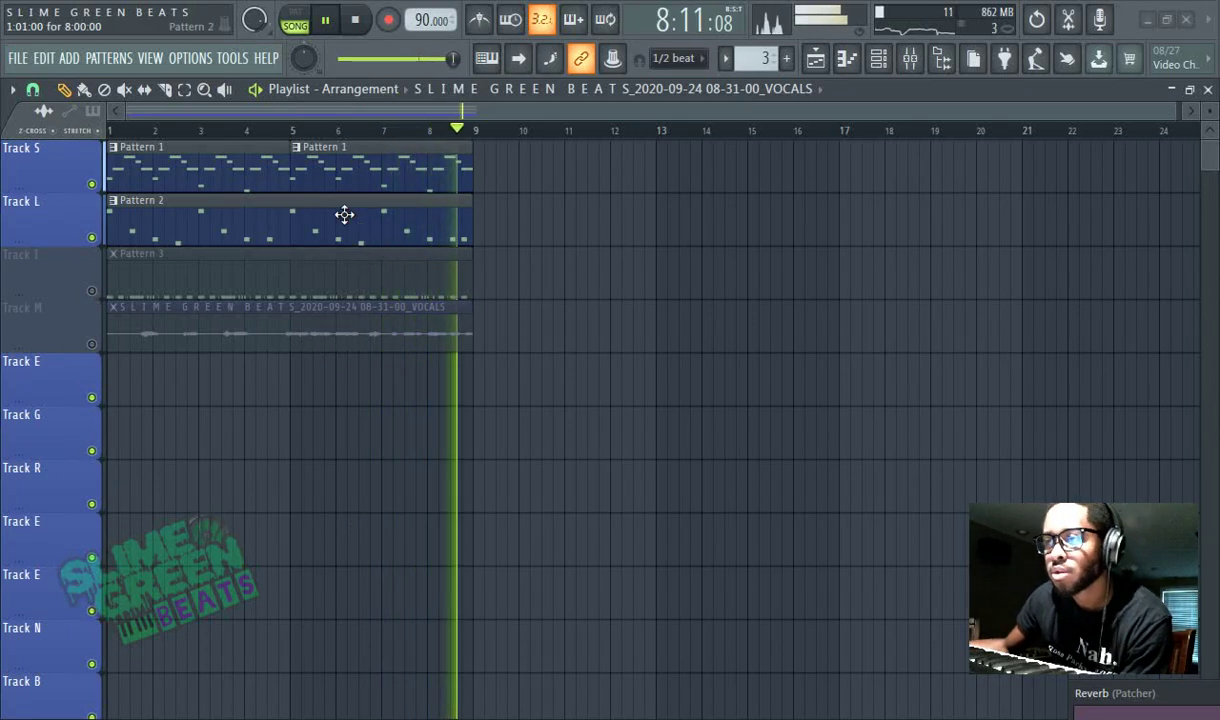
Open the Mixer showing the MELODY insert's EQ, Patcher and Reeverb chain
left_click(908, 60)
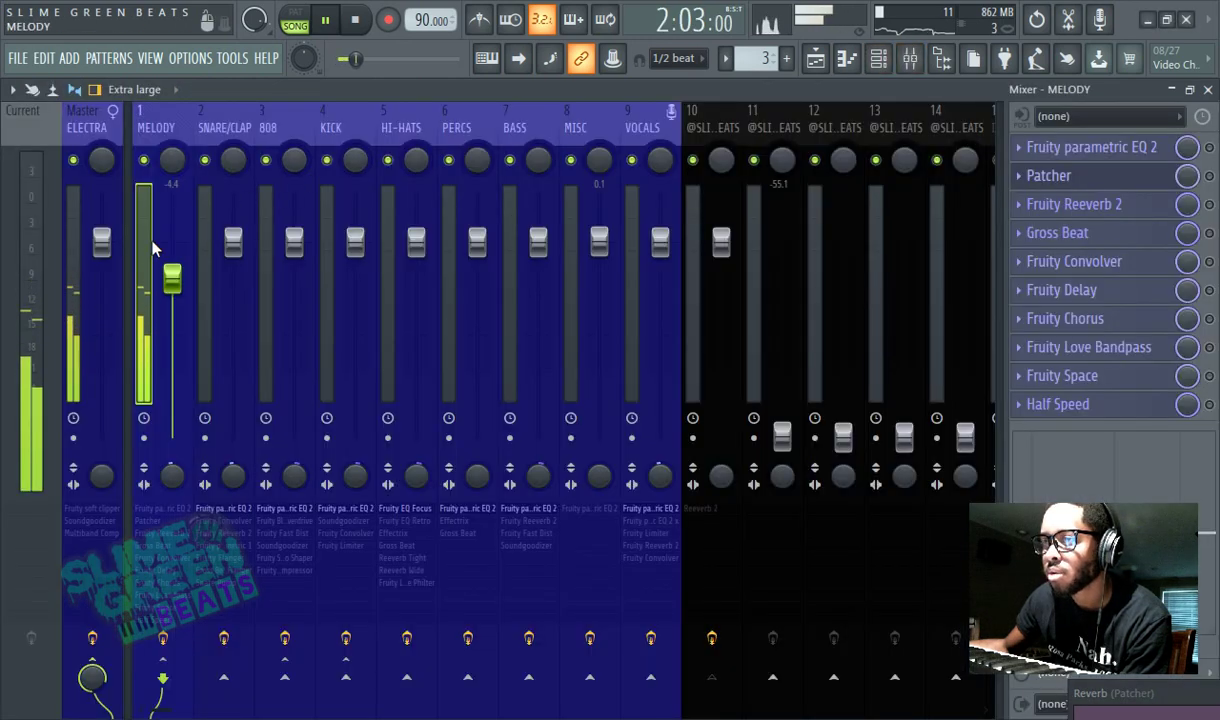
Replace Fruity parametric EQ 2 in MELODY's first slot with Fruity Love Philter and open its window
left_click(1018, 148)
mouse_move(1032, 172)
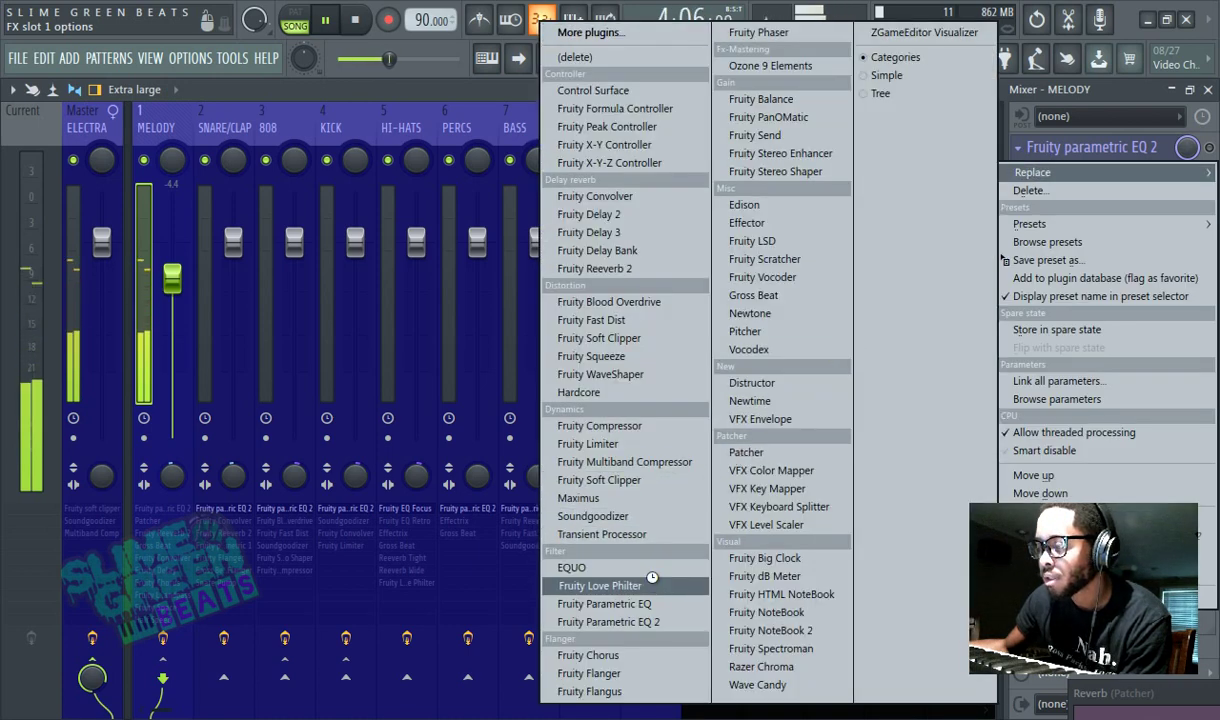
left_click(598, 585)
left_click(742, 343)
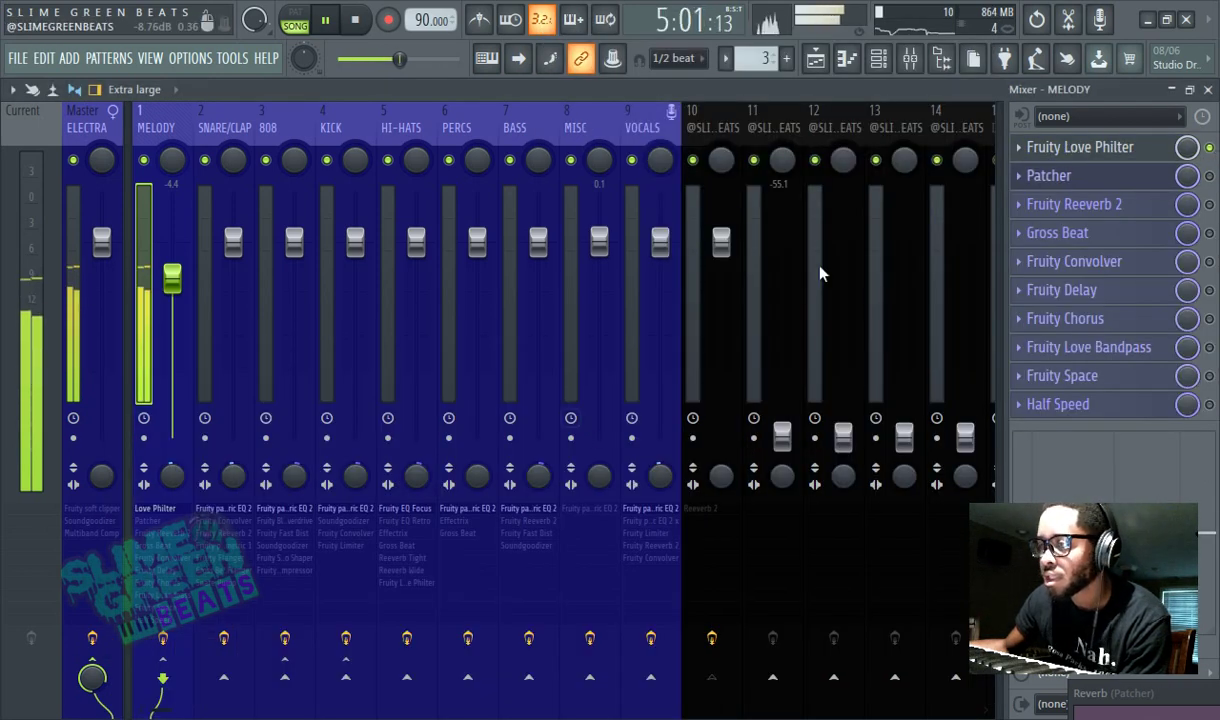
left_click(1070, 160)
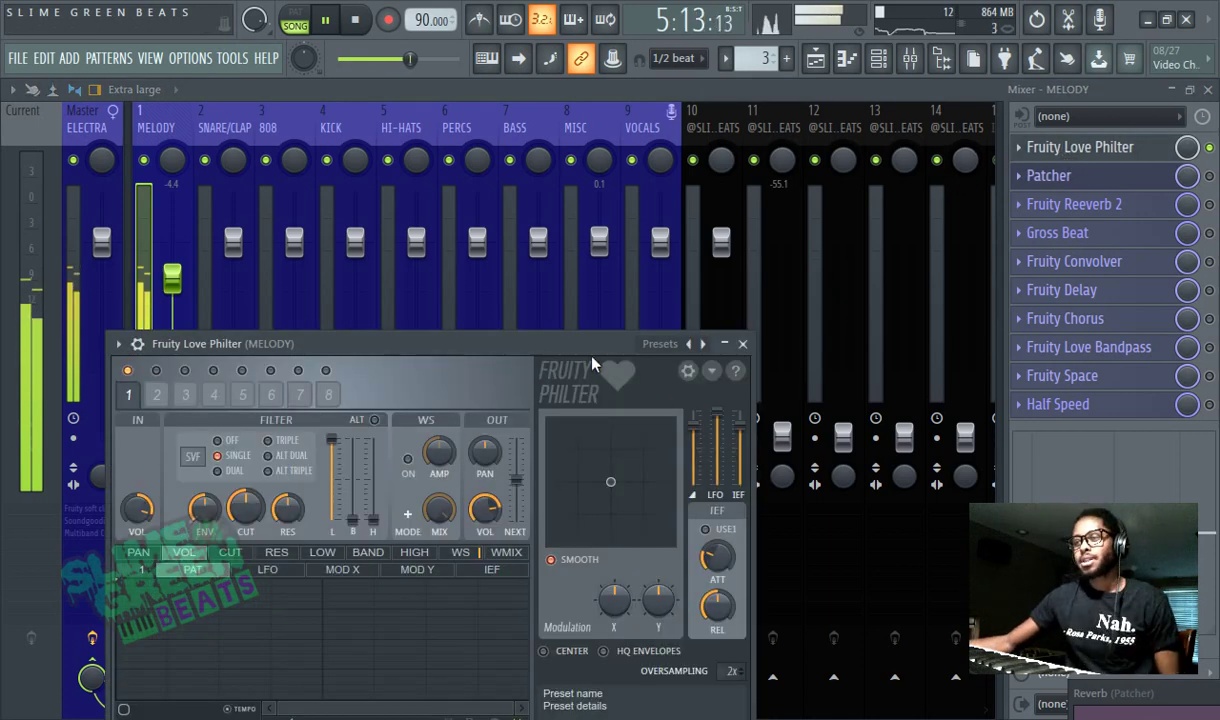
Raise the Love Philter window, browse its presets, sweep the X/Y point, then load Default
left_click_drag(563, 338, 577, 224)
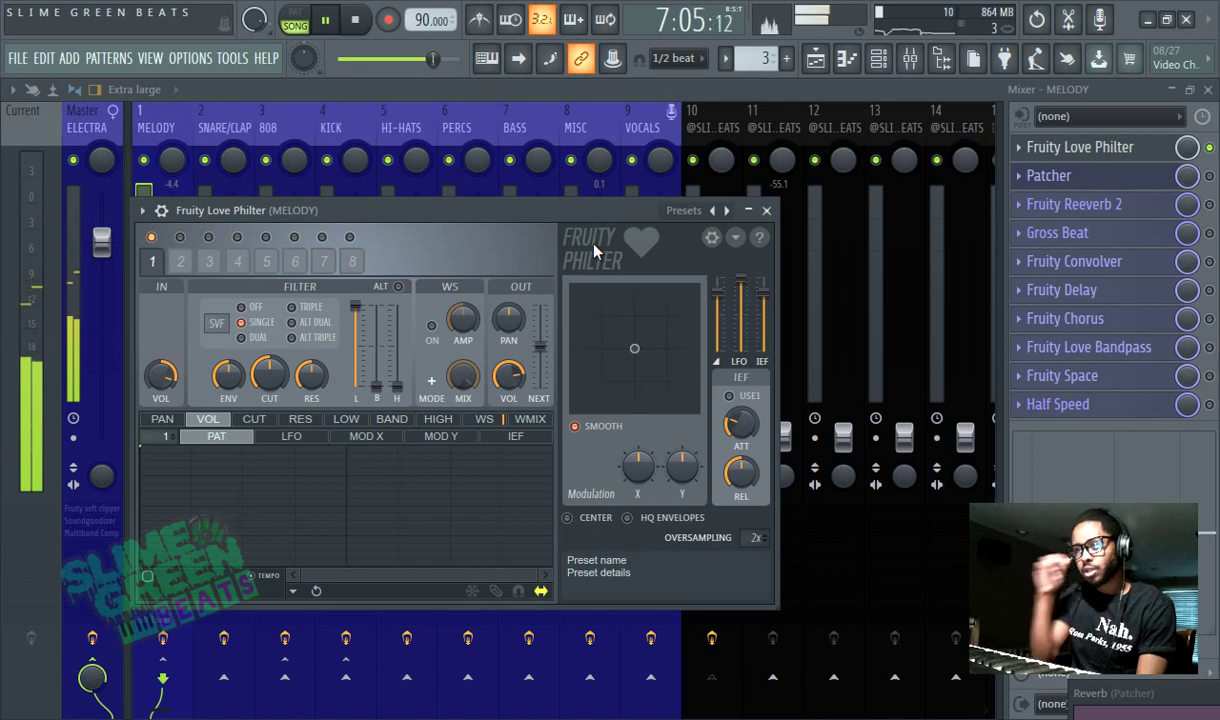
left_click(684, 210)
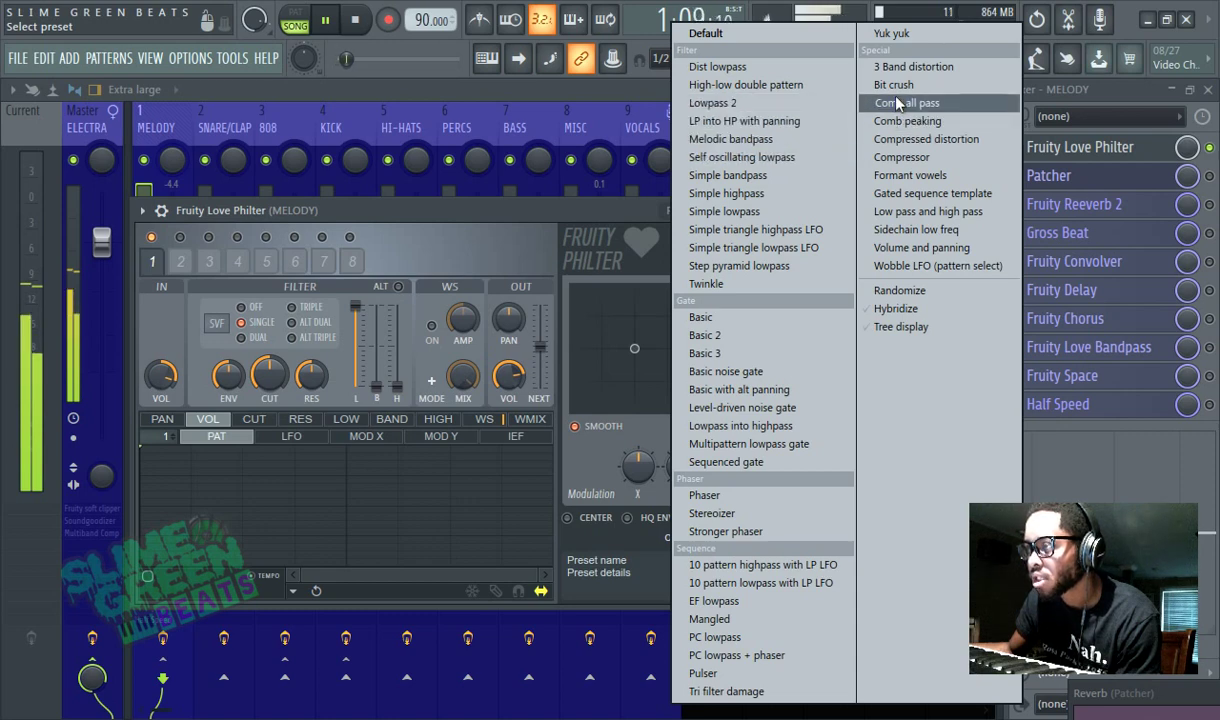
left_click(575, 225)
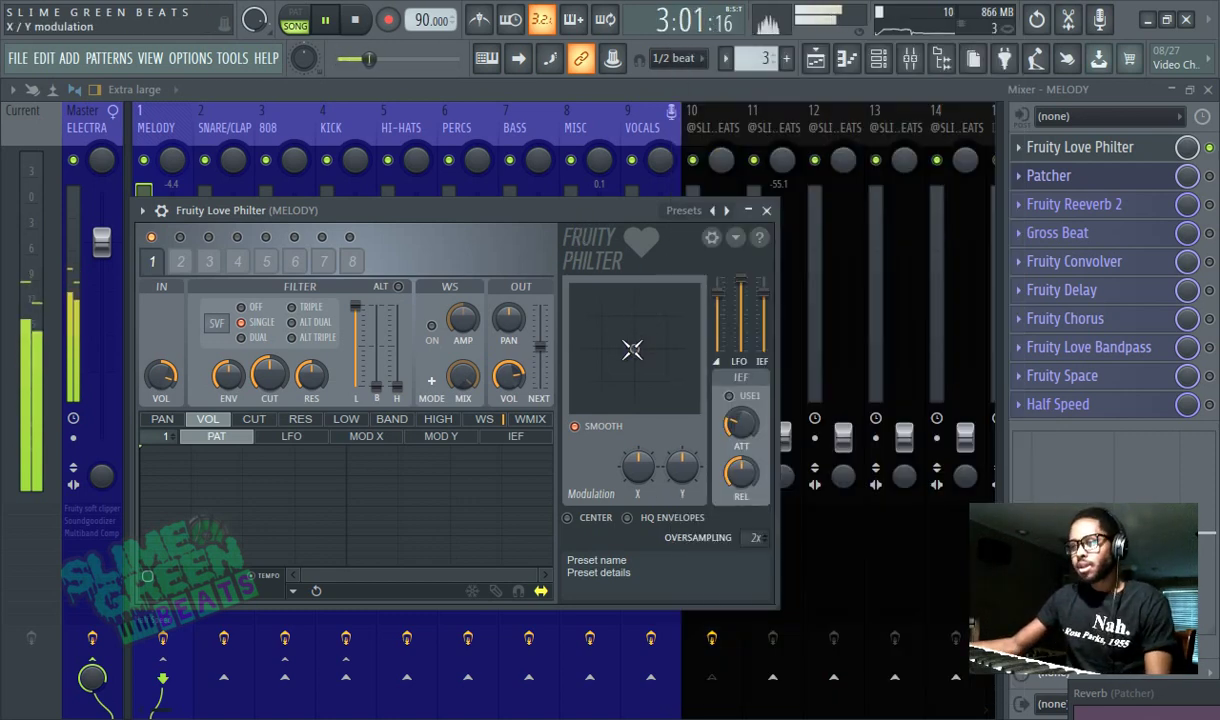
left_click_drag(632, 349, 626, 355)
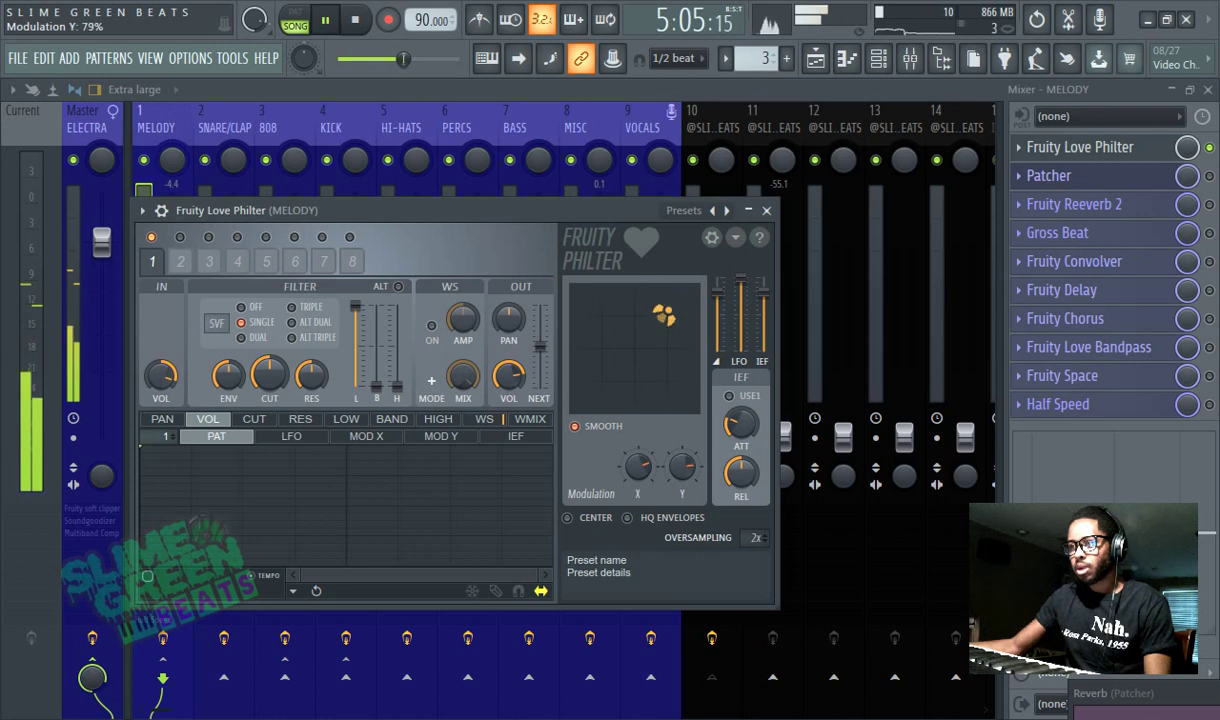
left_click(726, 210)
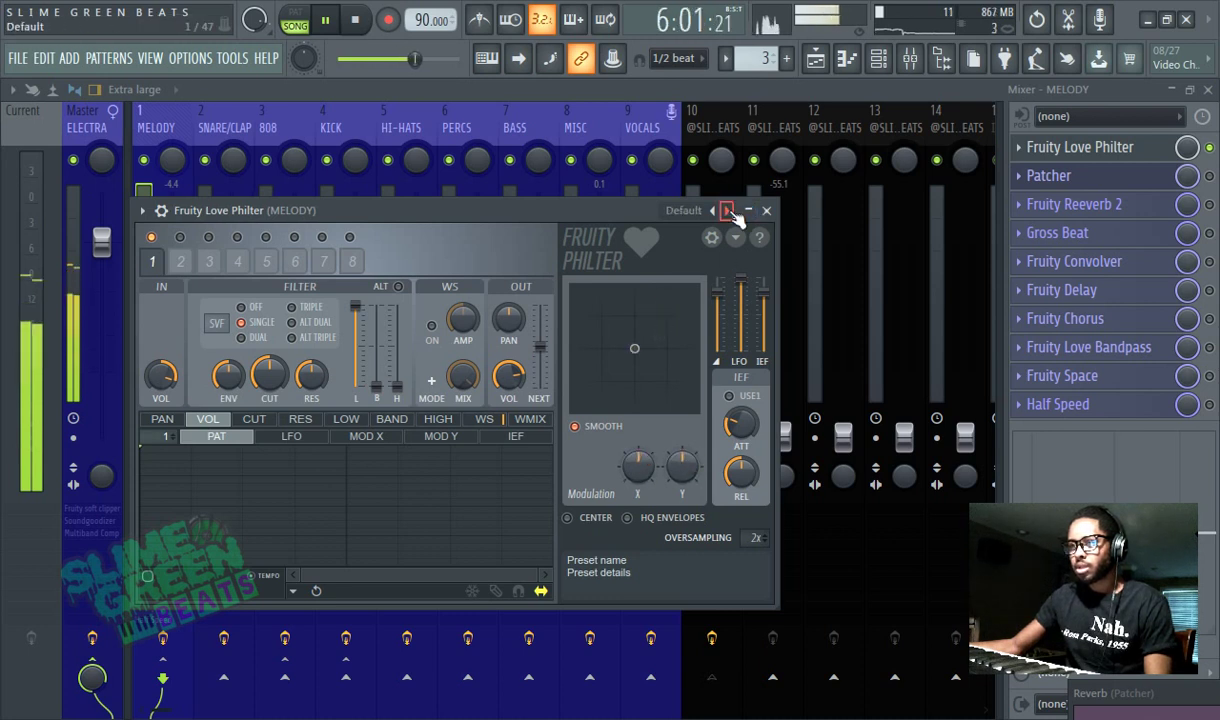
Step through presets past High-low double pattern to Lowpass 2, checking the preset list
left_click(726, 210)
left_click(726, 210)
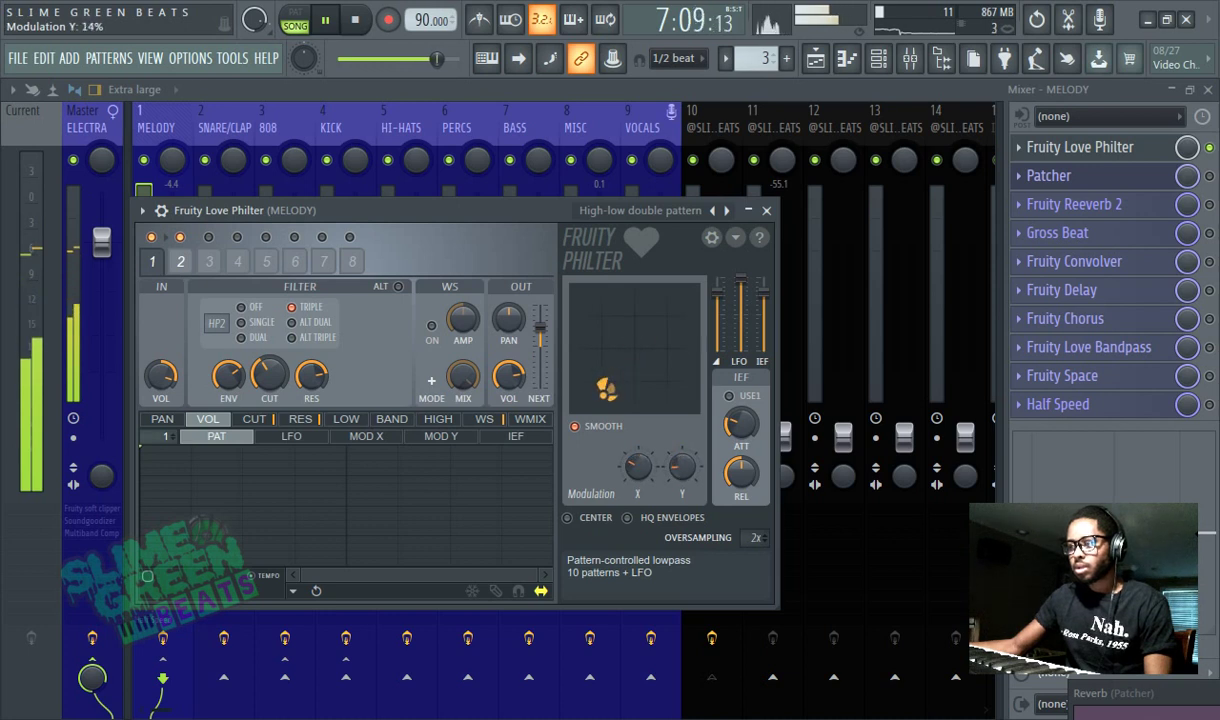
left_click(727, 210)
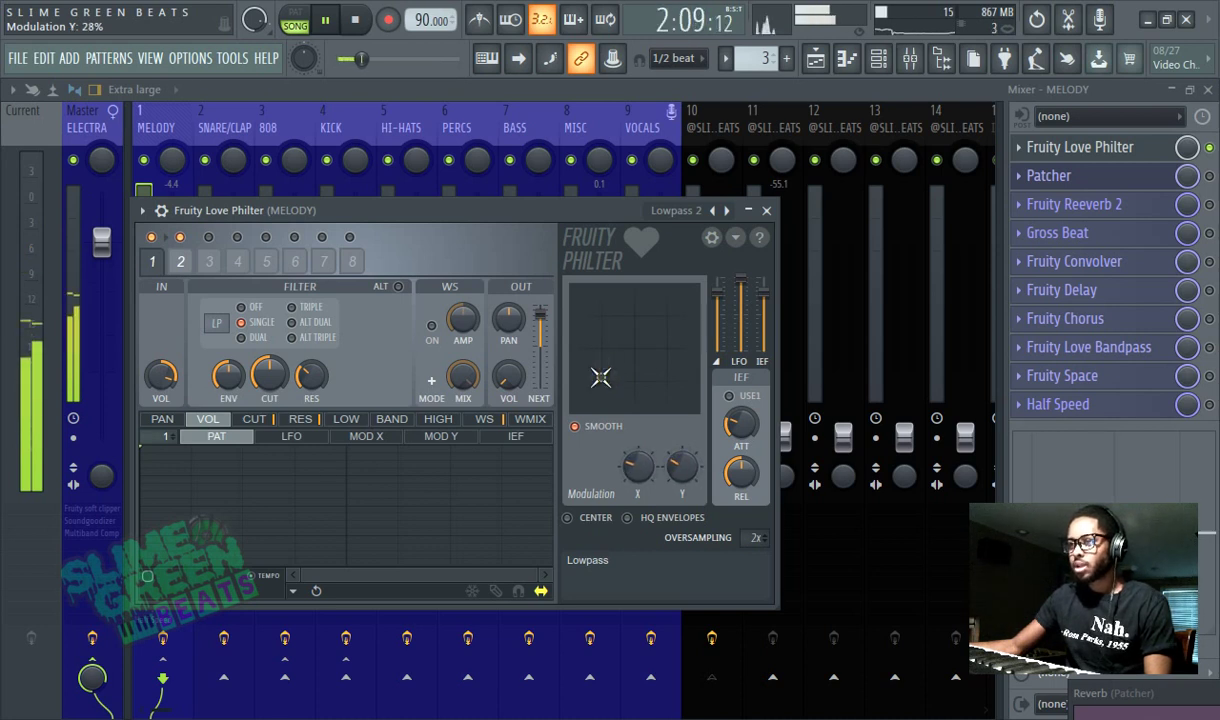
left_click(680, 212)
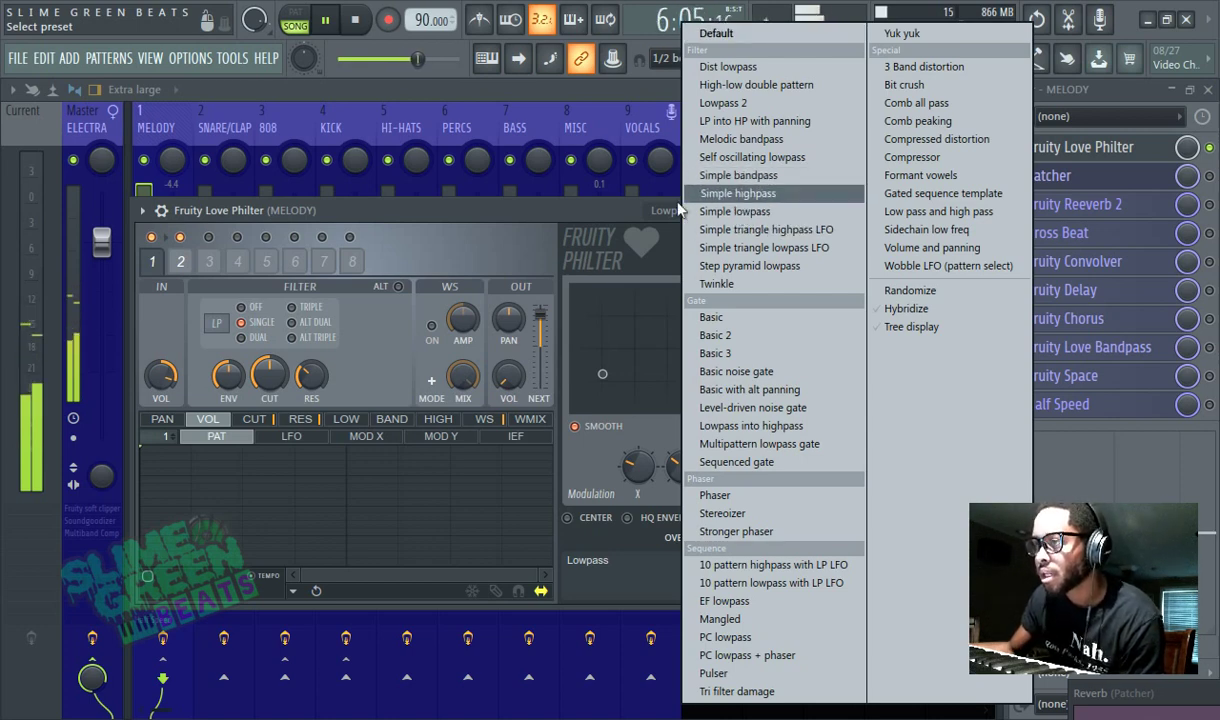
left_click(740, 193)
Create an automation clip for the Love Philter mix level
left_click(815, 60)
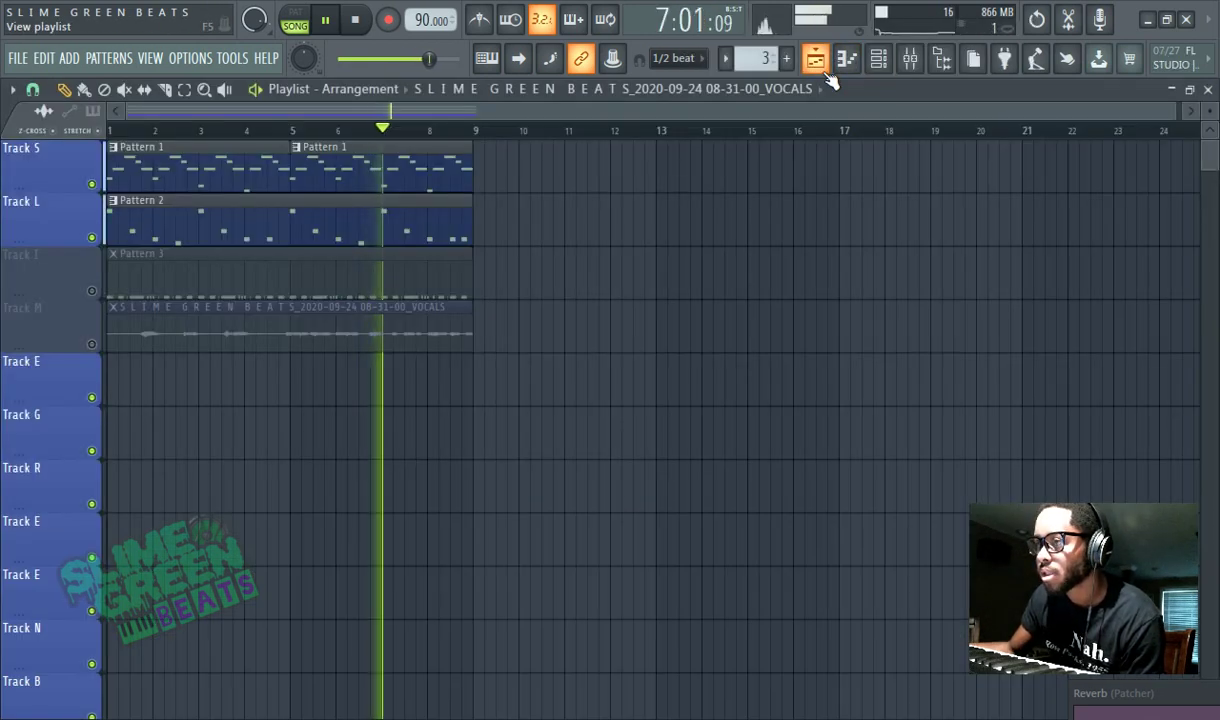
left_click(815, 60)
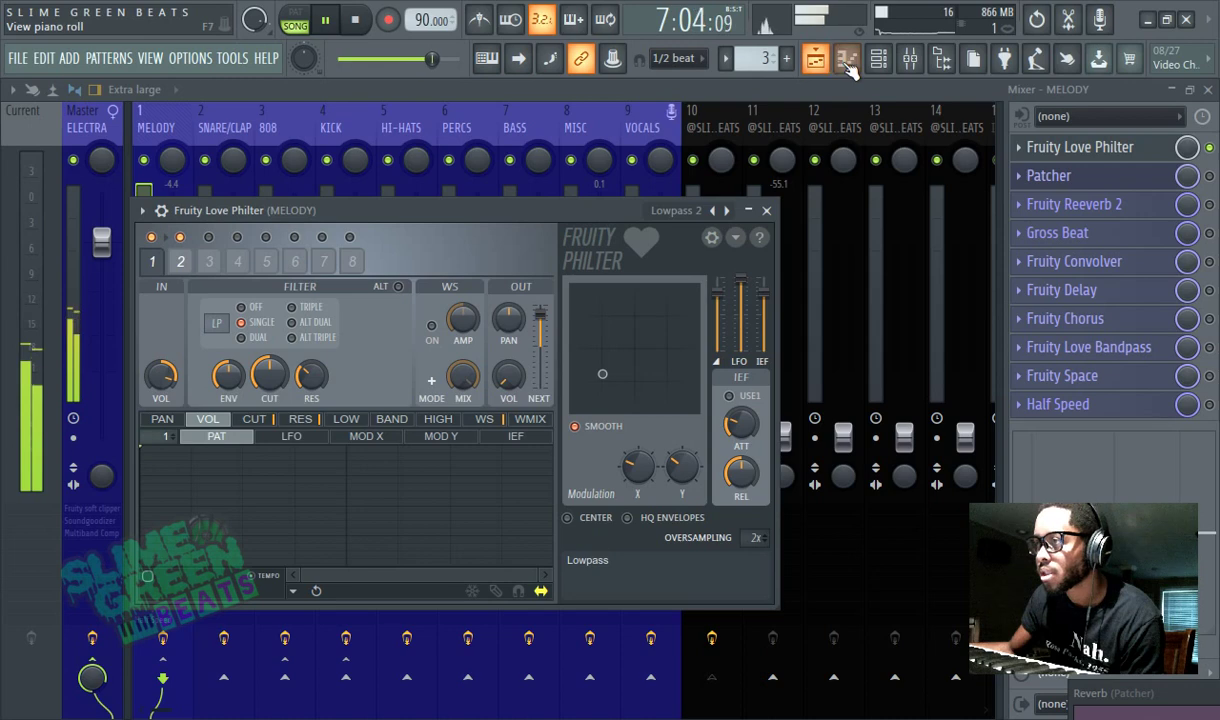
right_click(1184, 147)
left_click(1129, 271)
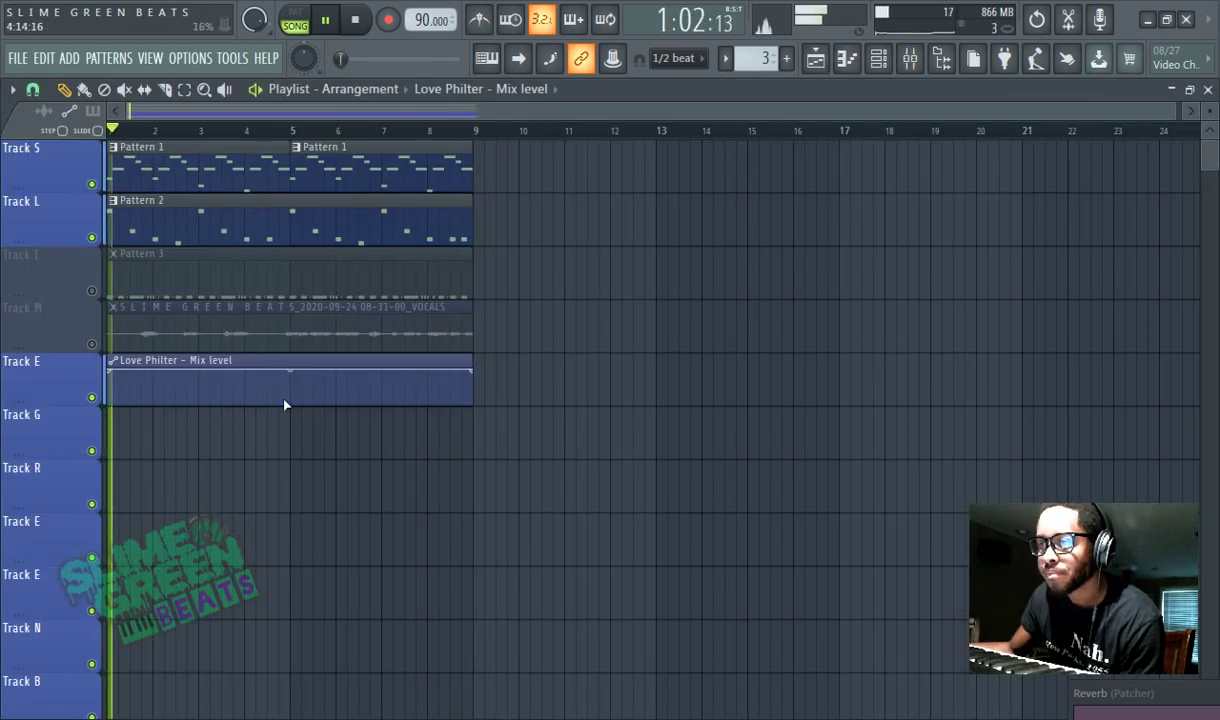
Shape the mix level clip to hold high, then curve down to zero by bar 5
left_click_drag(290, 370, 291, 414)
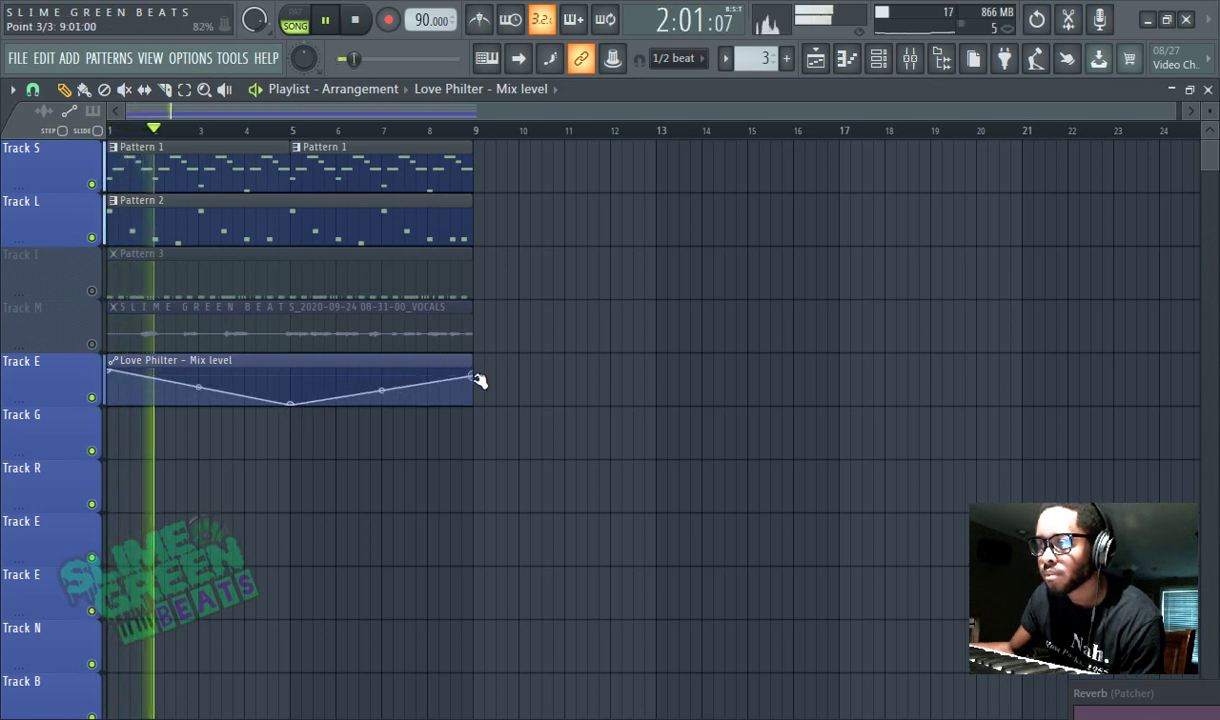
left_click_drag(468, 376, 474, 425)
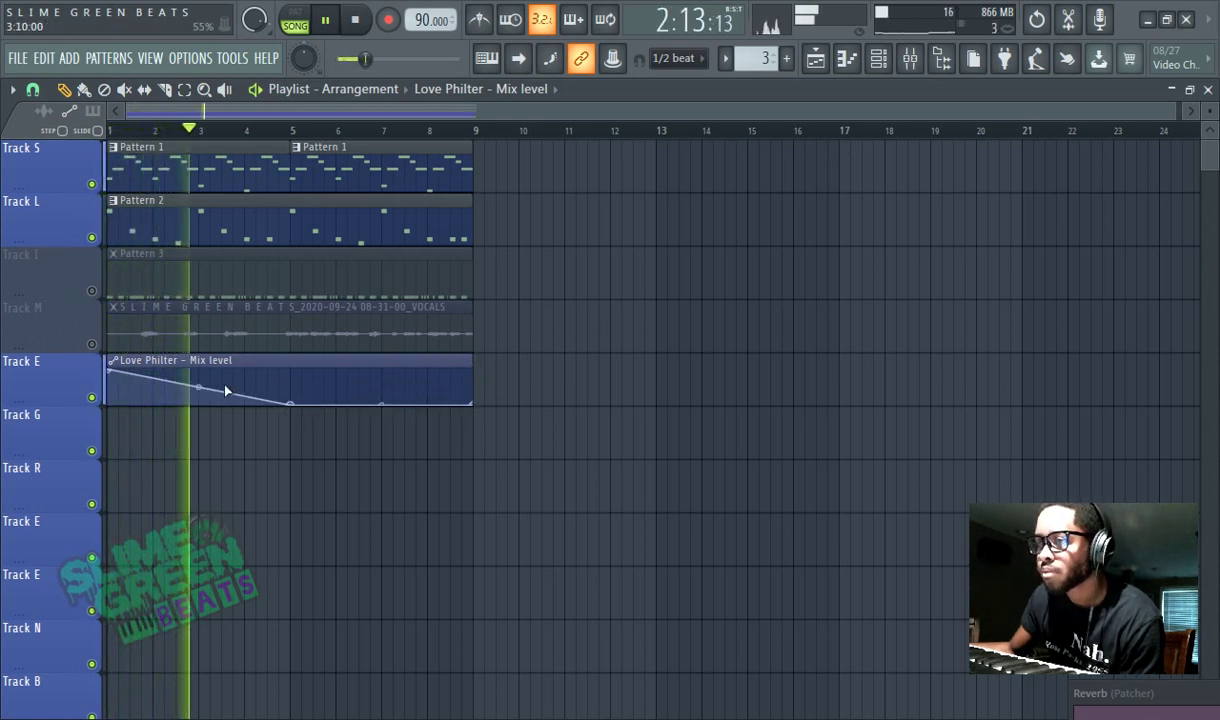
left_click_drag(199, 388, 200, 355)
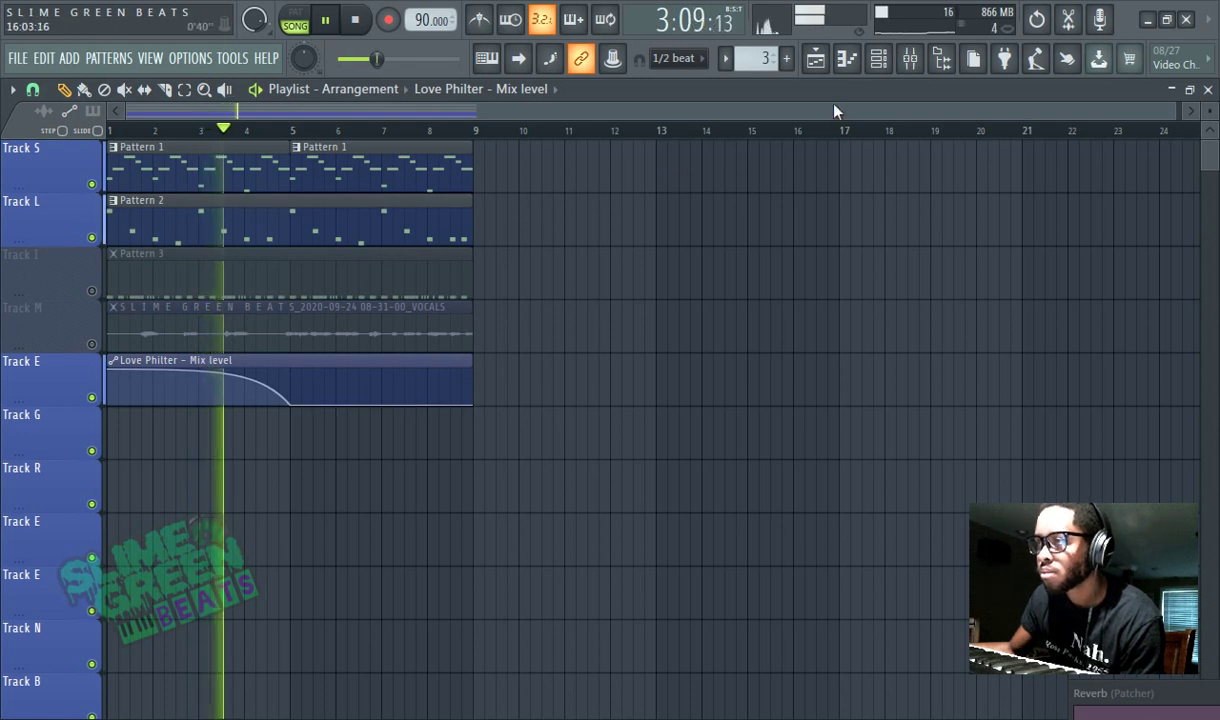
Replace Patcher in MELODY's second slot with Fruity Love Philter and open its window
left_click(910, 60)
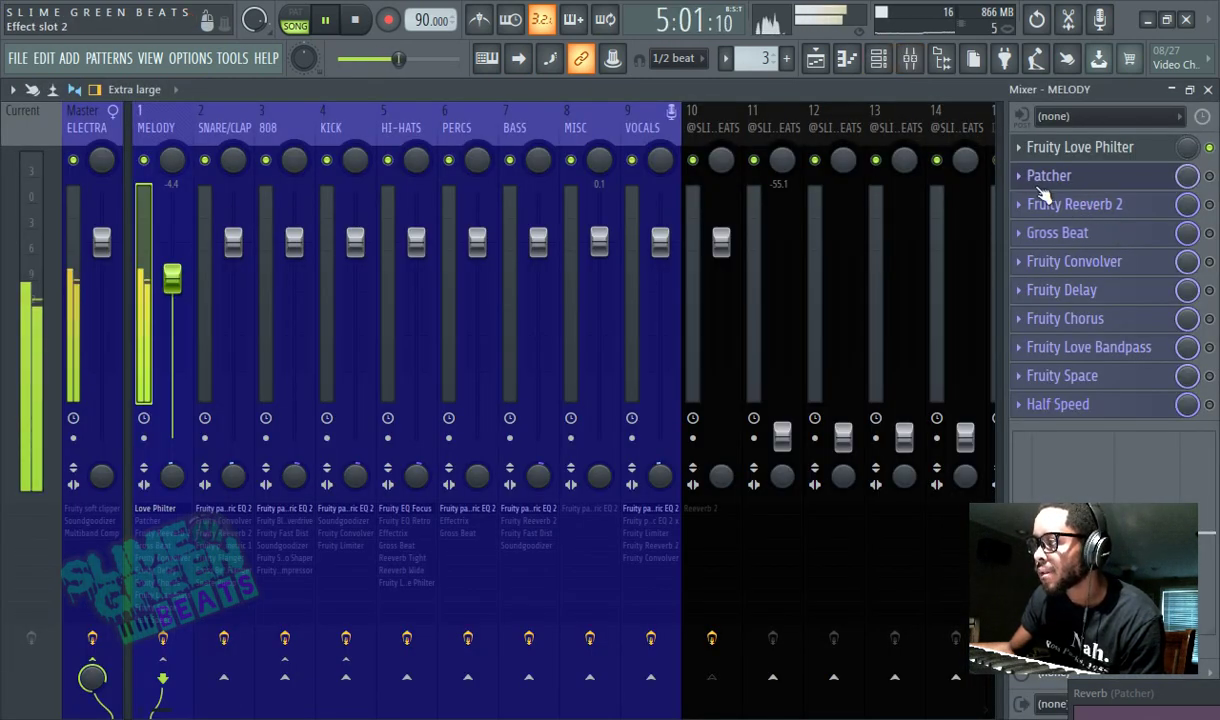
left_click(1019, 176)
mouse_move(1030, 199)
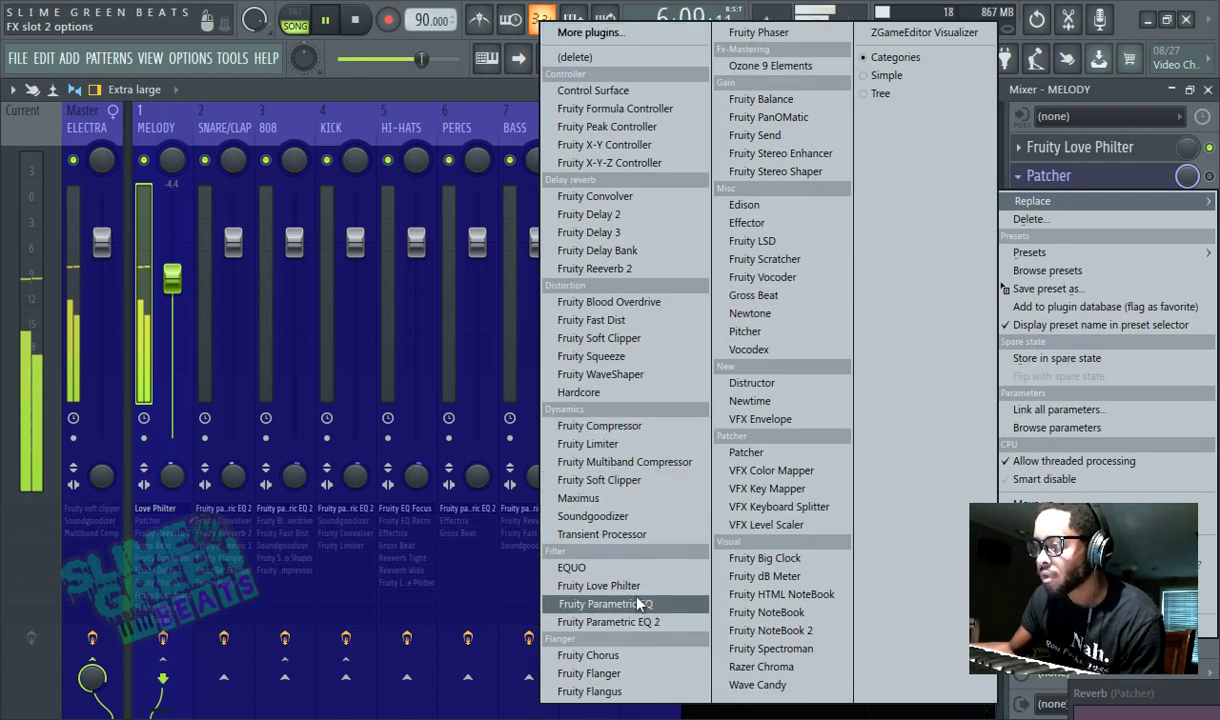
left_click(598, 585)
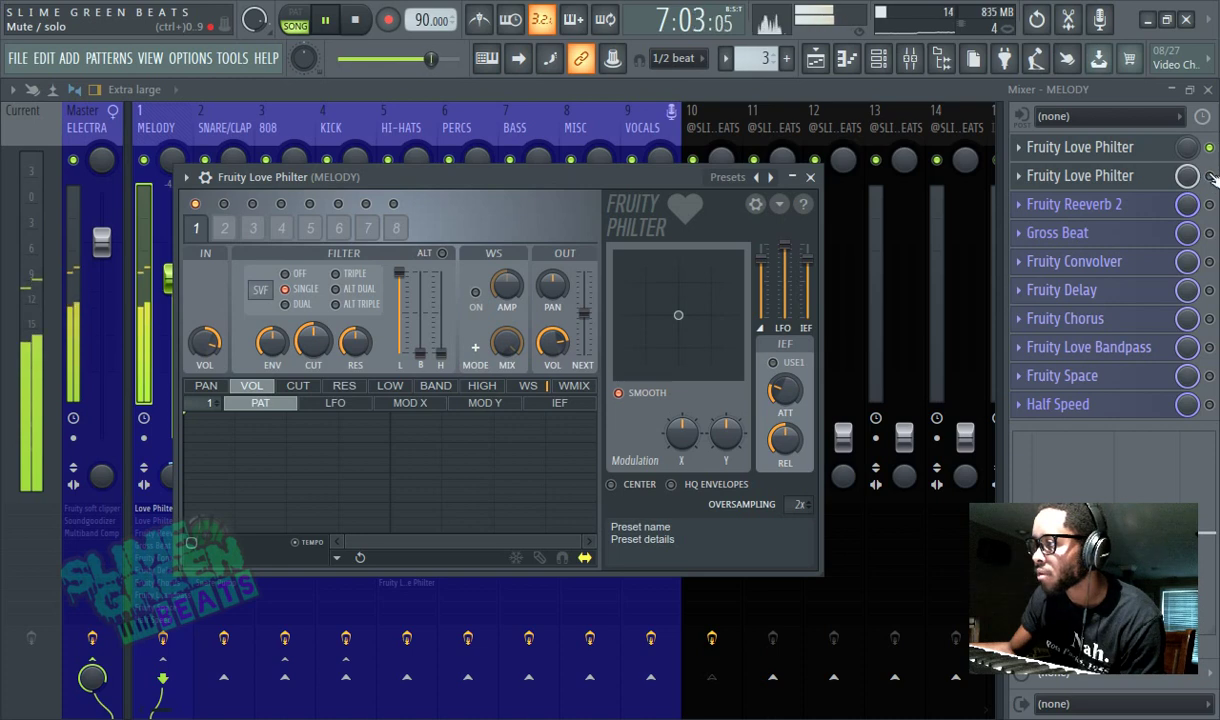
left_click(1048, 175)
left_click(1048, 175)
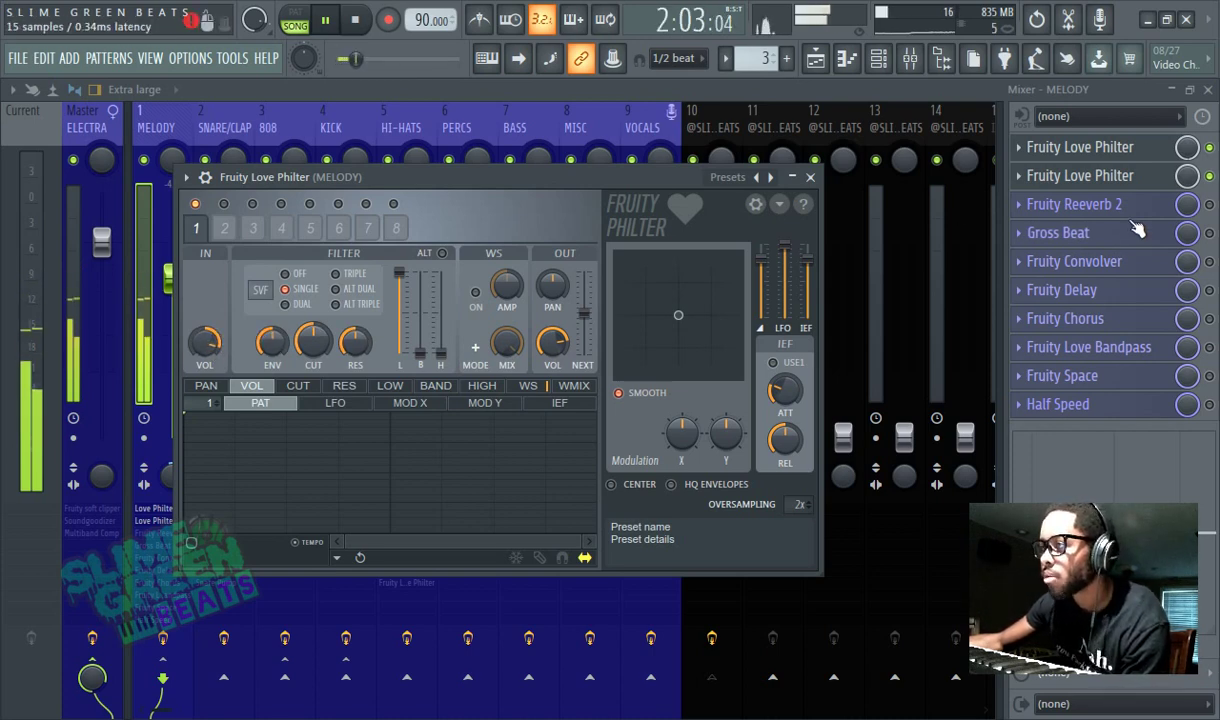
Reopen the second Love Philter window, adjust its CUT knob, and bring up its preset list
left_click(1133, 175)
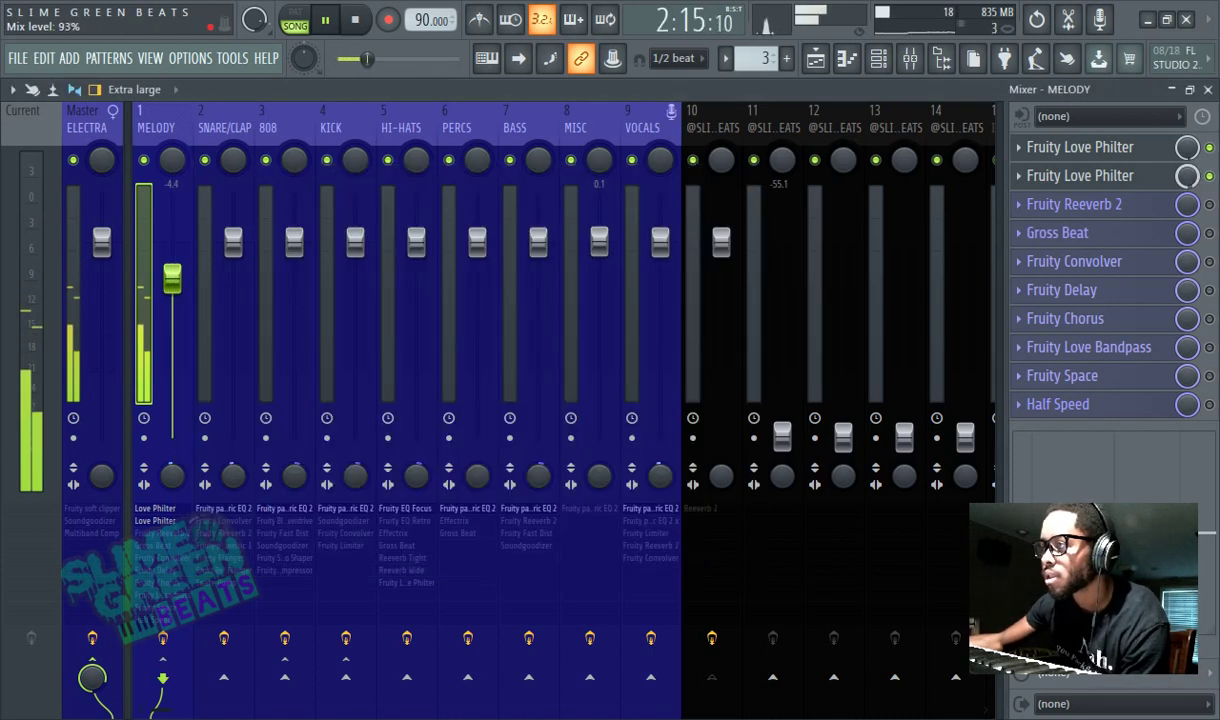
left_click(1043, 177)
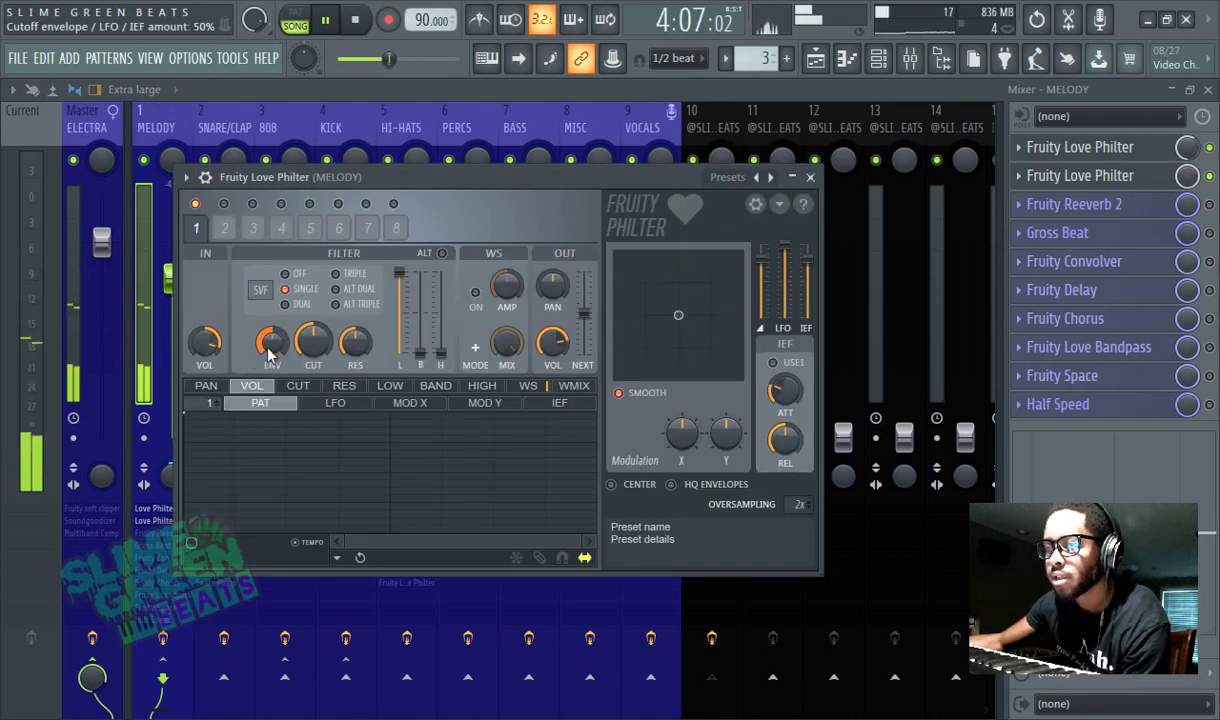
scroll(305, 342, "up", 2)
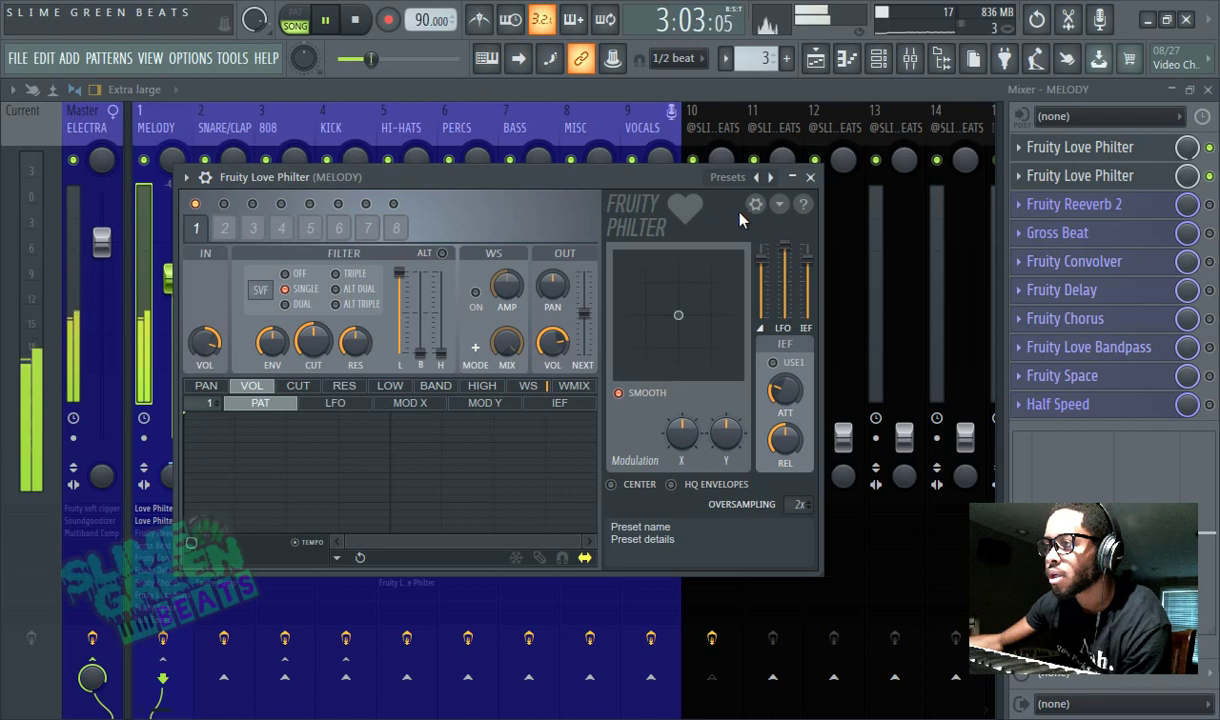
left_click(728, 177)
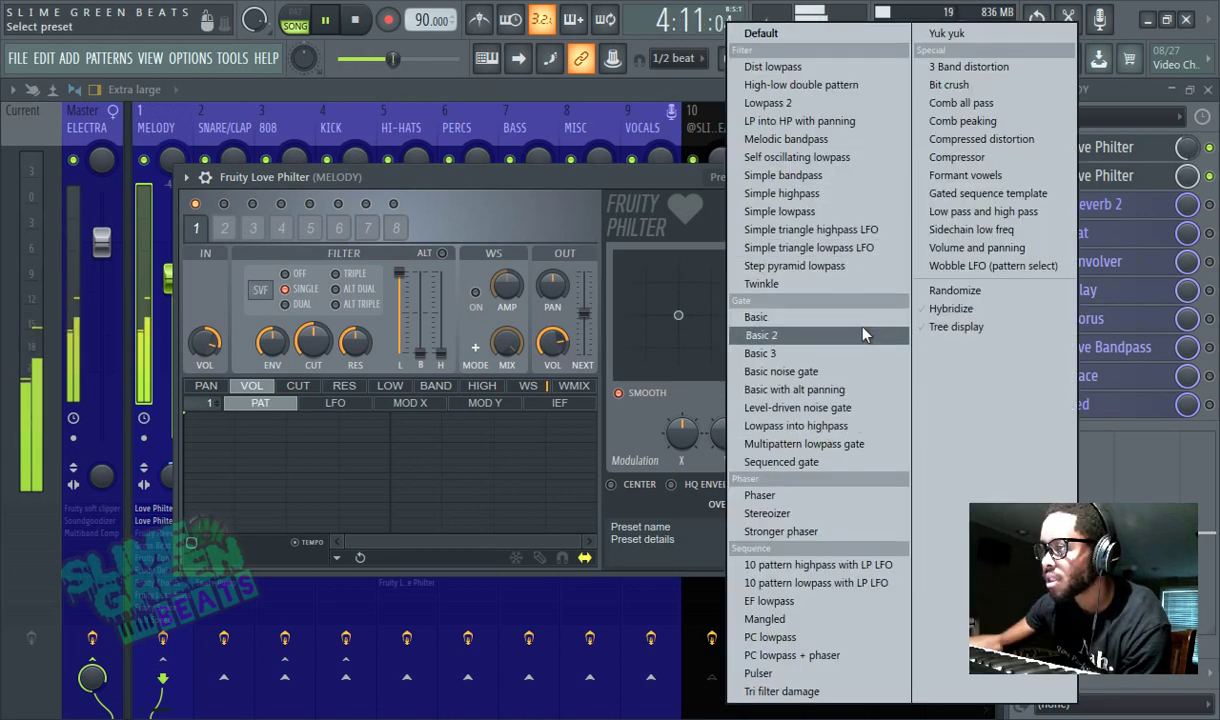
Load Simple bandpass, with X modulation 36%, envelope attack 25ms and Y modulation 73%
left_click(812, 182)
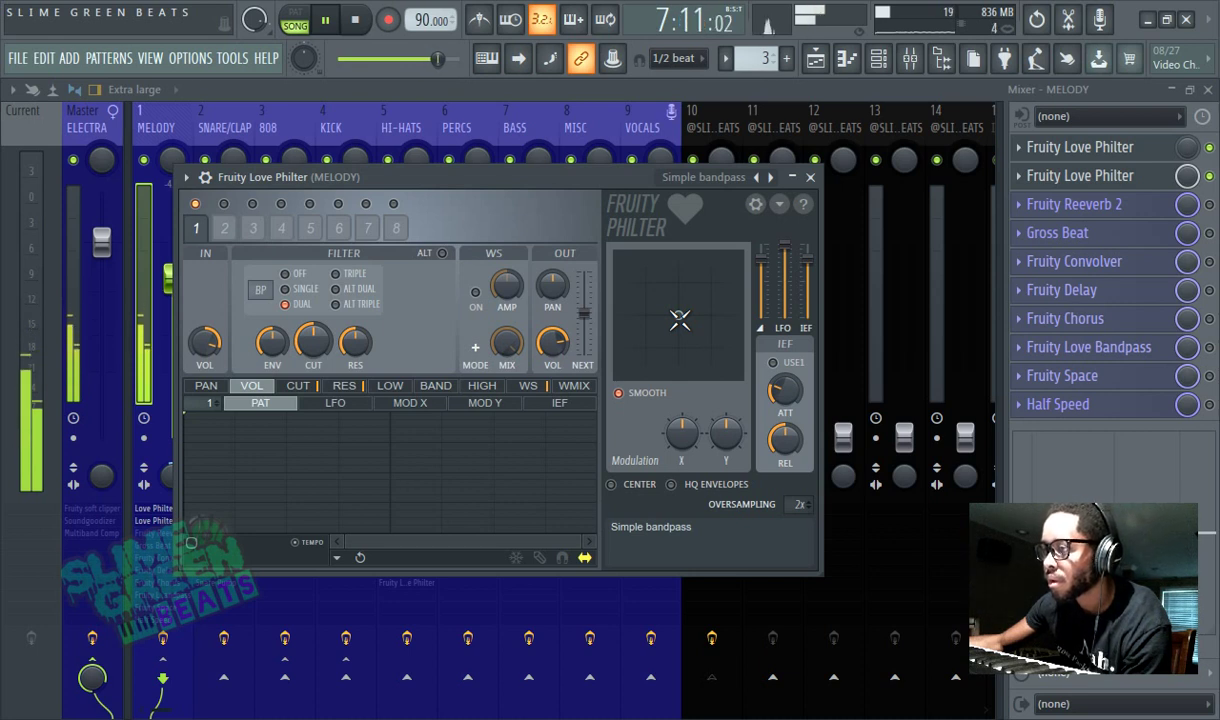
left_click_drag(680, 319, 650, 320)
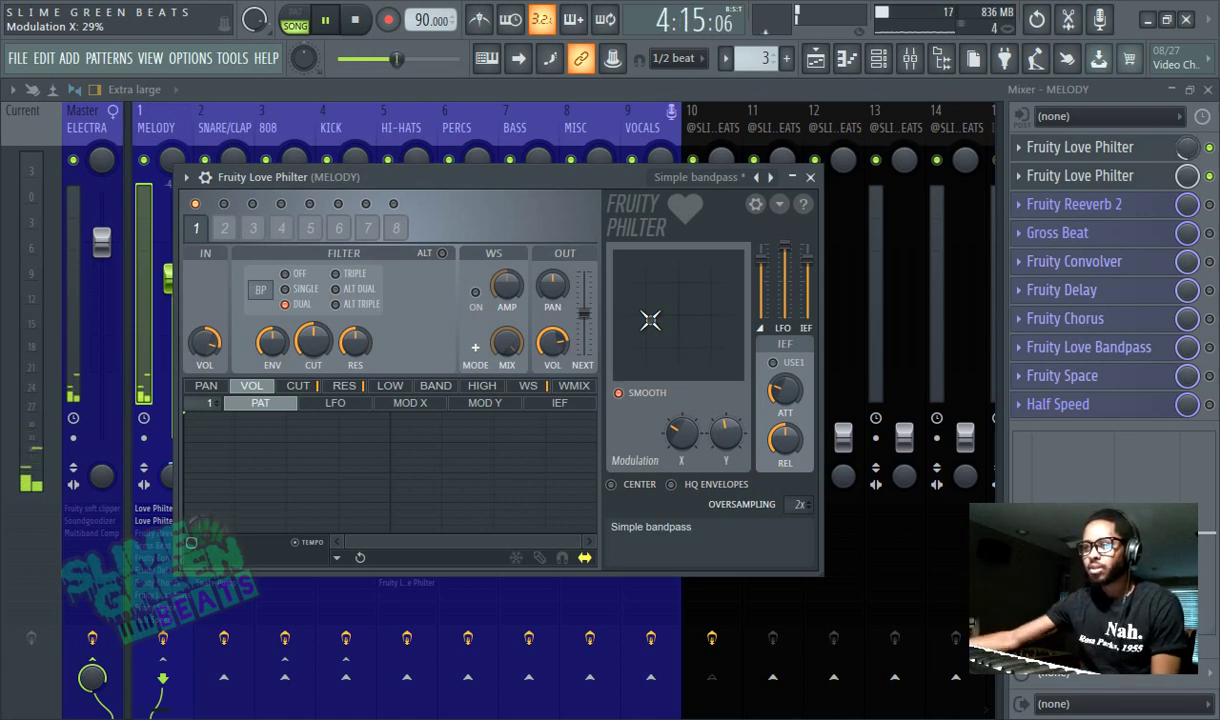
left_click_drag(785, 392, 790, 410)
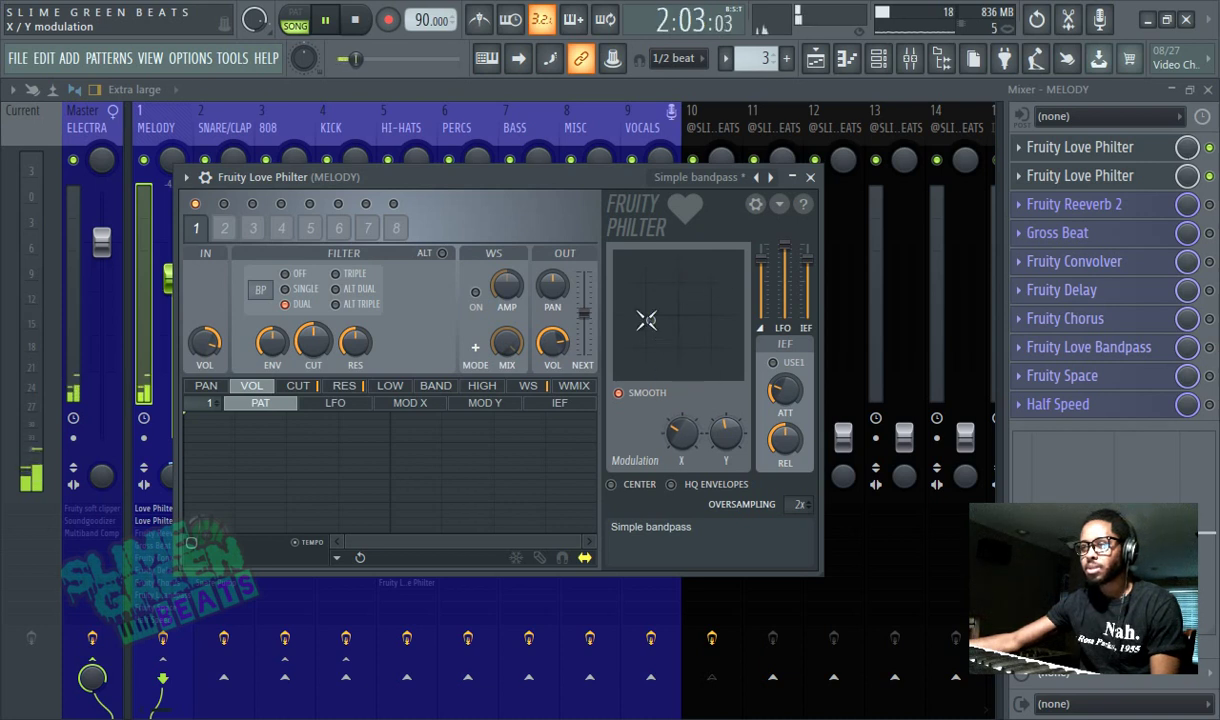
left_click_drag(646, 320, 667, 289)
Load Melodic bandpass and sweep its X/Y modulation, moving Y to 27% then 61%
left_click(684, 180)
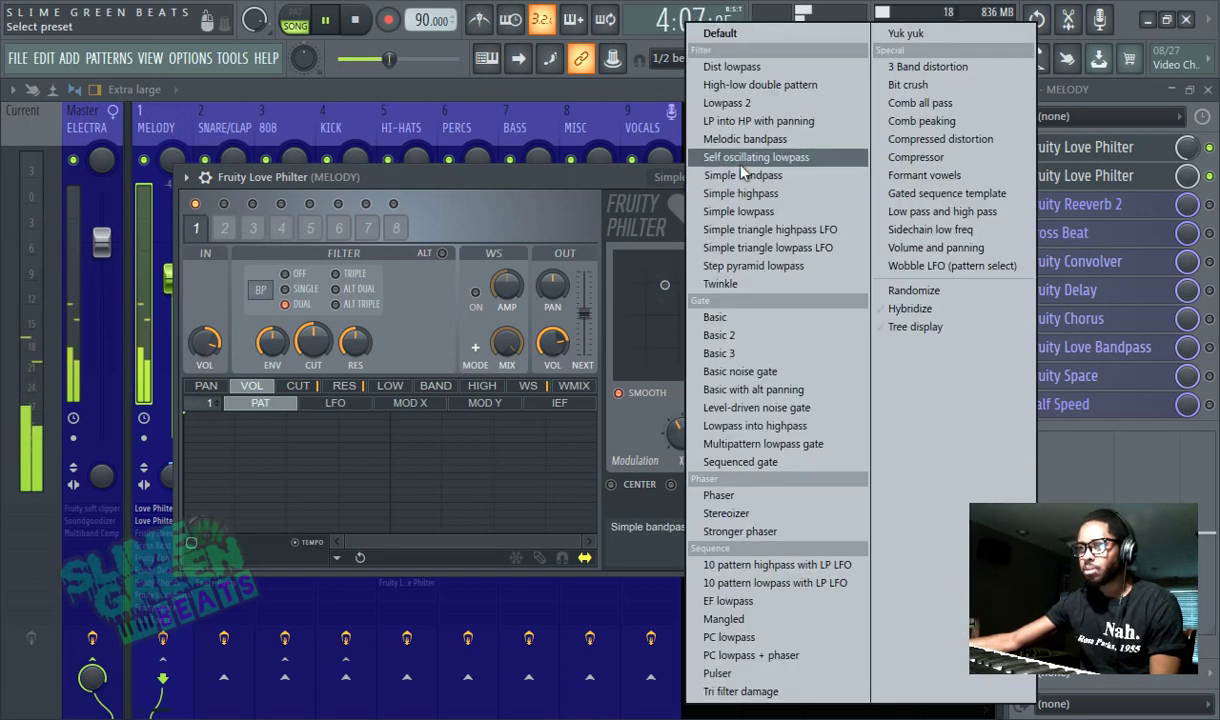
left_click(745, 139)
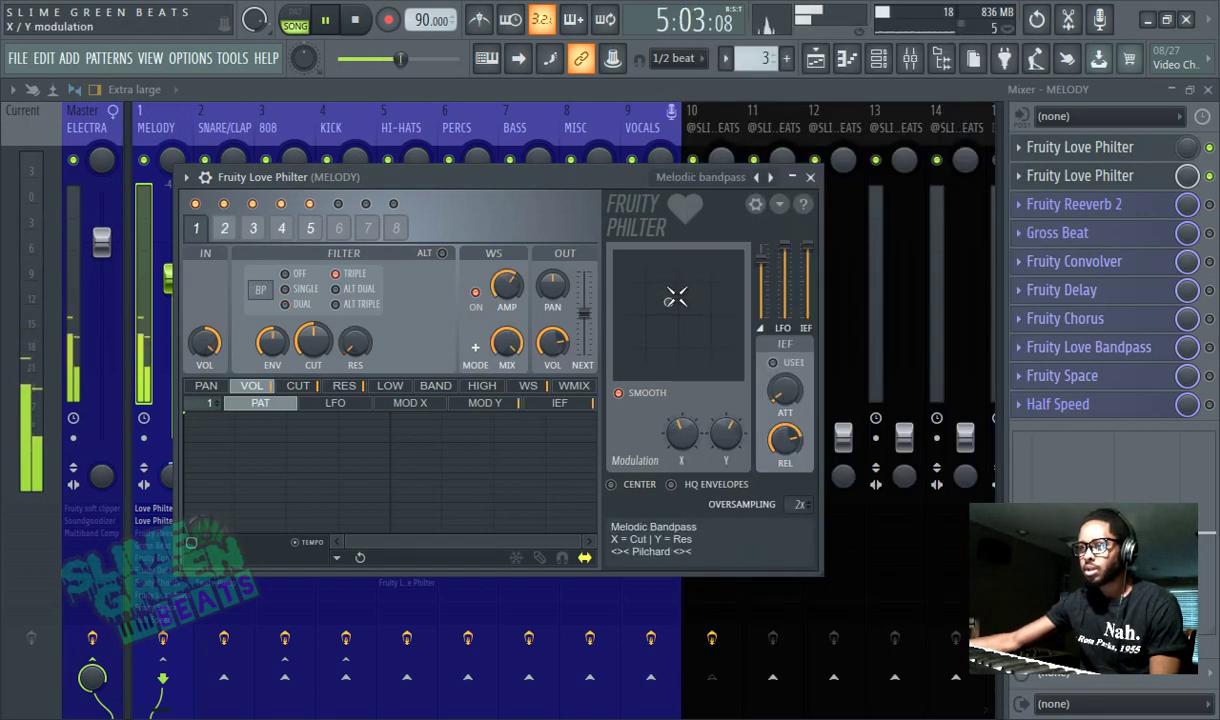
mouse_move(676, 296)
left_mouse_down()
mouse_move(666, 345)
mouse_move(654, 320)
mouse_move(650, 342)
mouse_move(710, 317)
mouse_move(712, 294)
mouse_move(685, 302)
left_mouse_up()
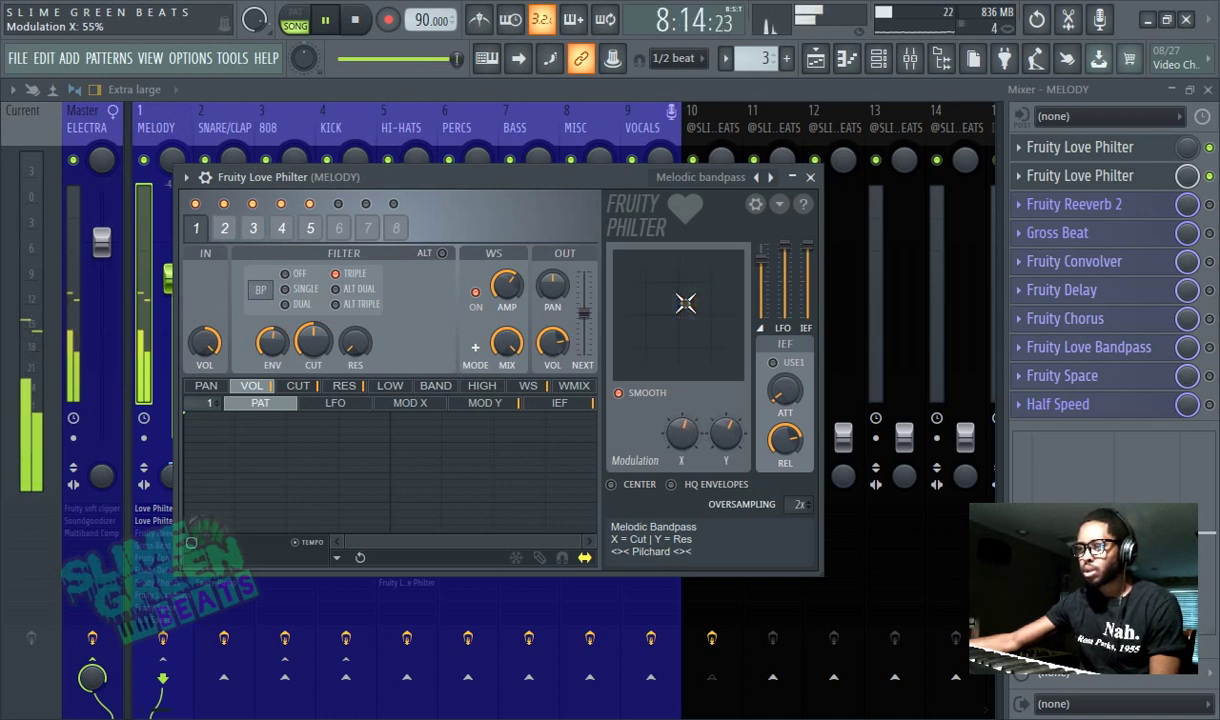
left_click_drag(685, 302, 648, 300)
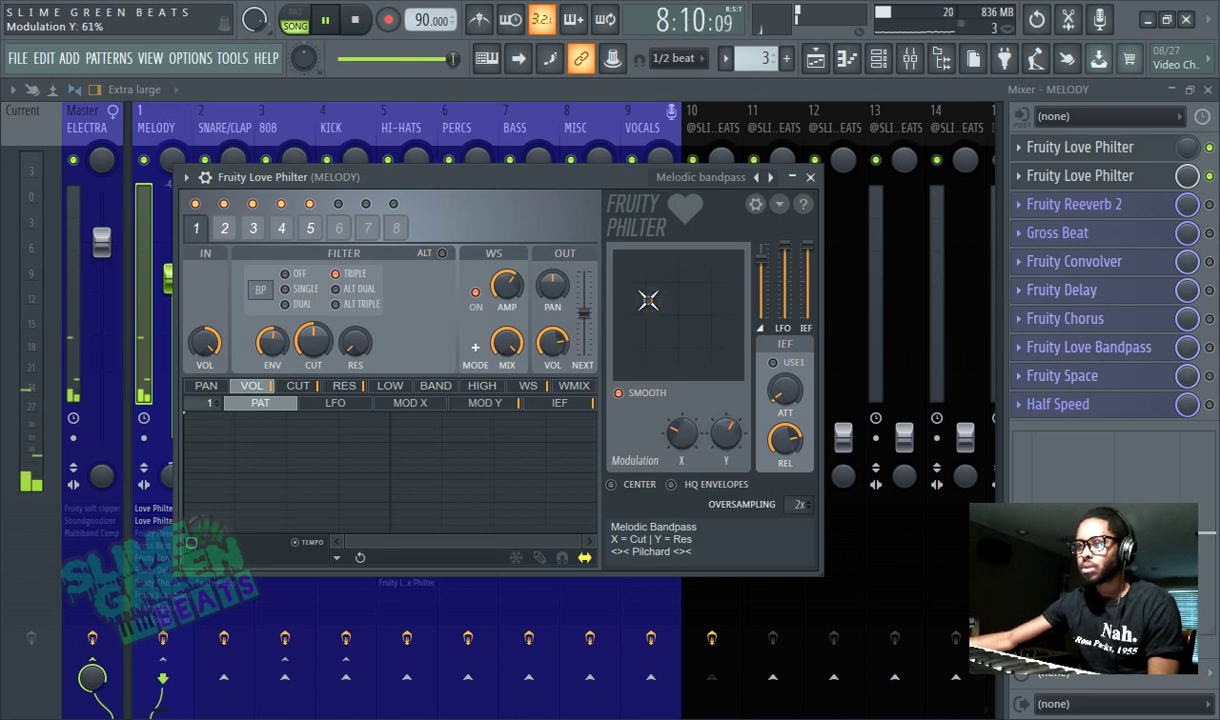
left_click(700, 177)
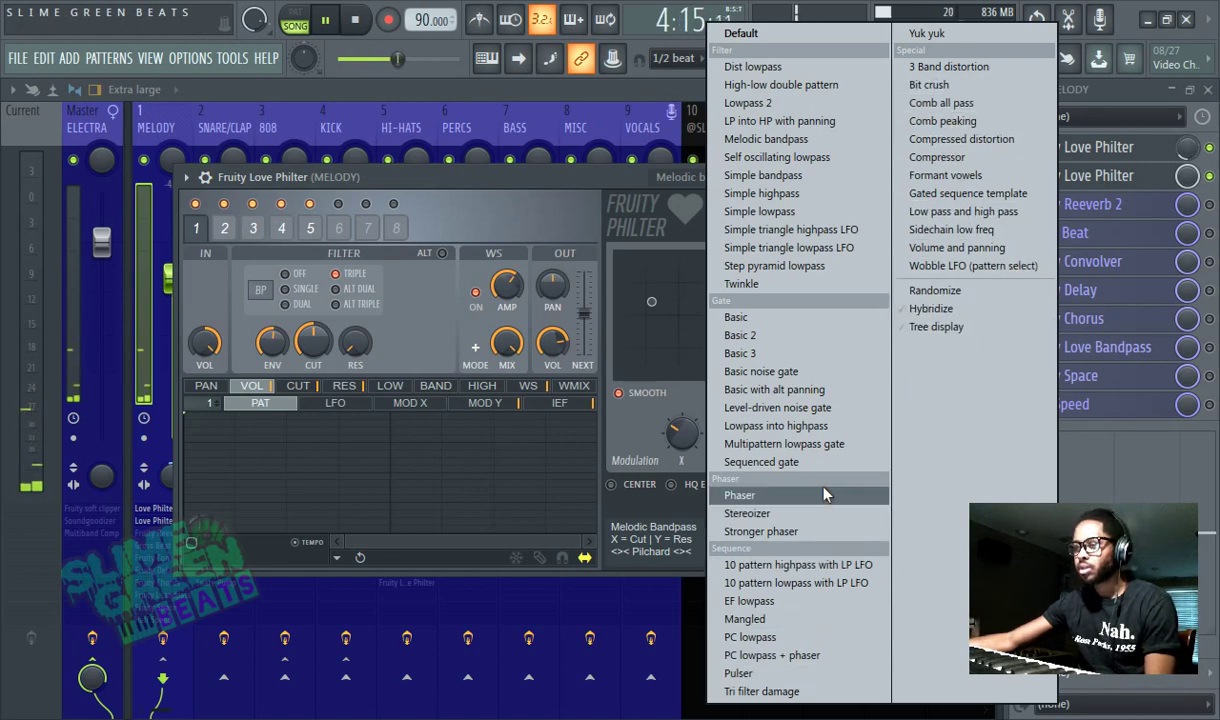
left_click(464, 176)
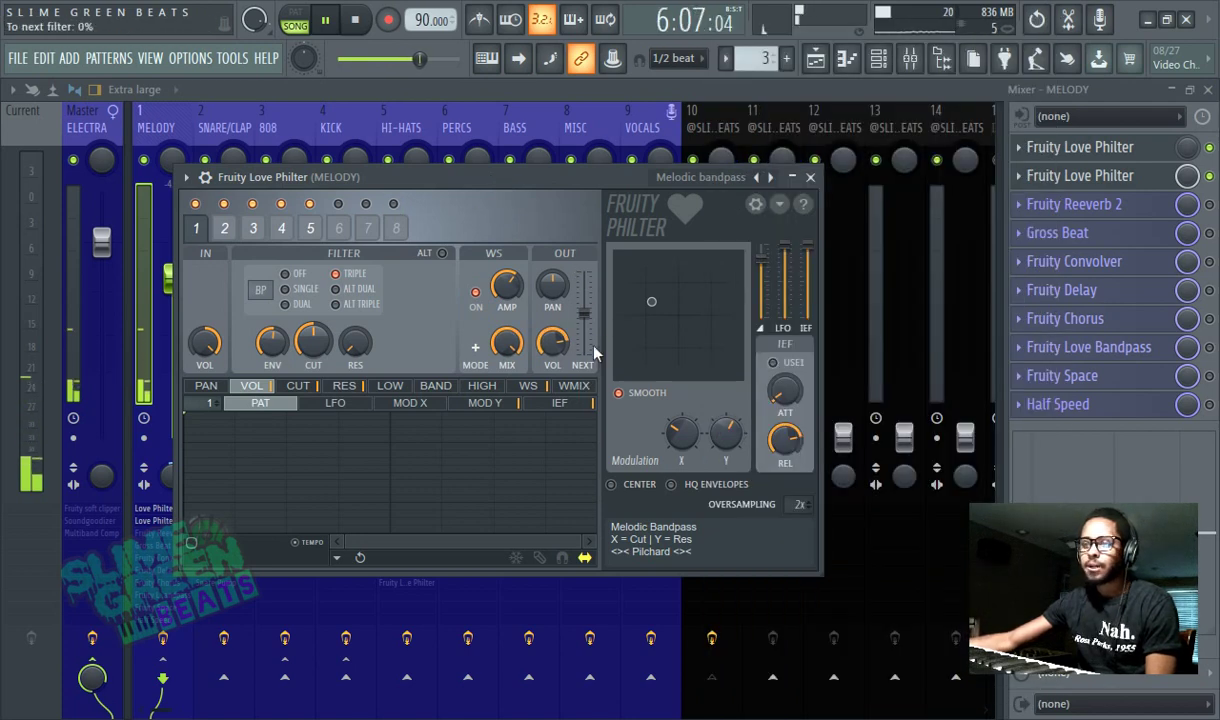